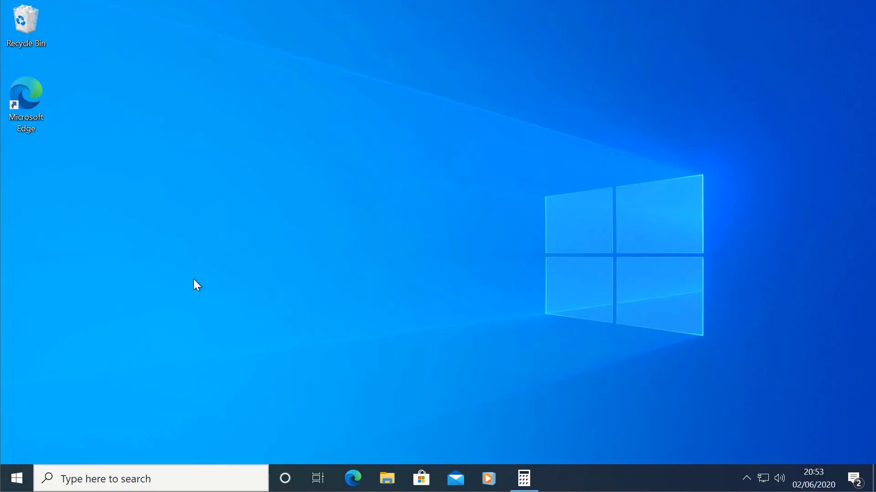
Open Update & Security in Settings to reach Windows Update with KB4497165 pending download.
{"action": "left_click", "coordinate": [25, 479]}
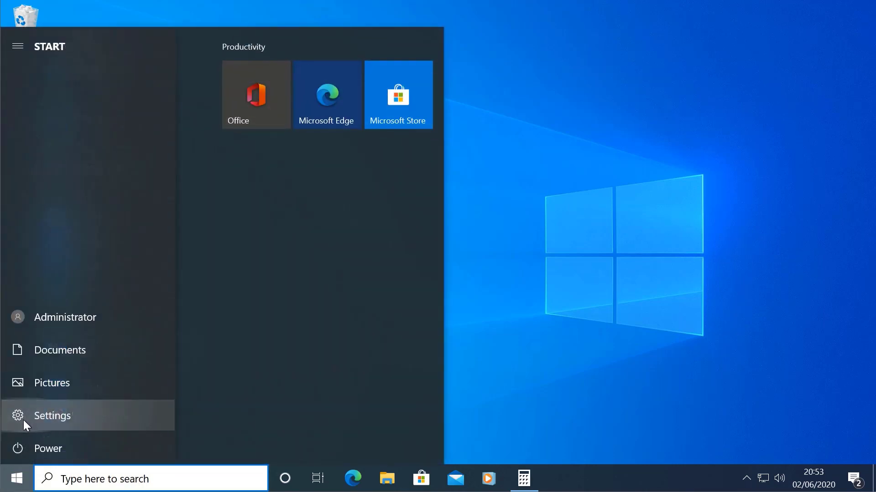
{"action": "left_click", "coordinate": [24, 420]}
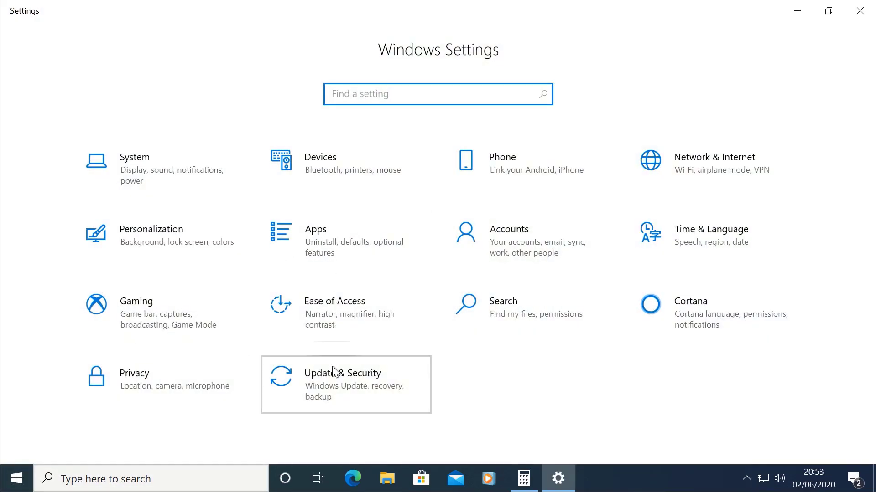
{"action": "left_click", "coordinate": [333, 369]}
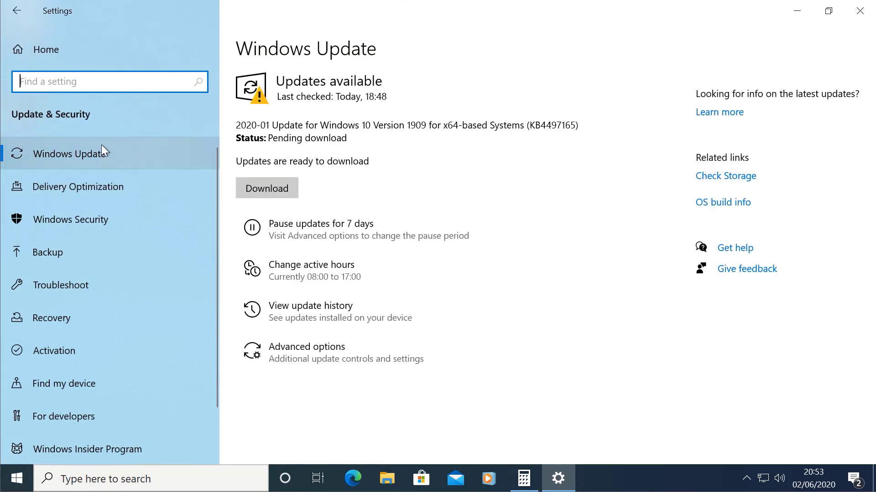
{"action": "left_click", "coordinate": [69, 156]}
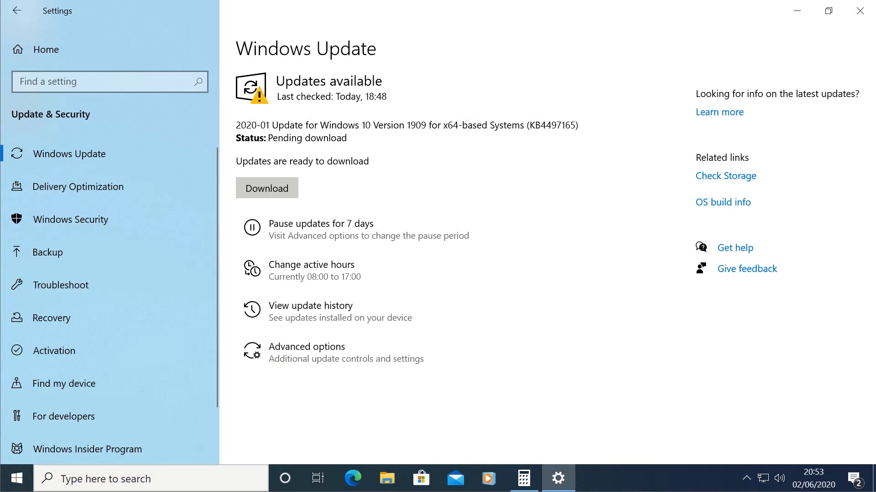
{"action": "mouse_move", "coordinate": [317, 131]}
{"action": "left_mouse_down"}
{"action": "mouse_move", "coordinate": [413, 131]}
{"action": "mouse_move", "coordinate": [404, 124]}
{"action": "mouse_move", "coordinate": [406, 136]}
{"action": "left_mouse_up"}
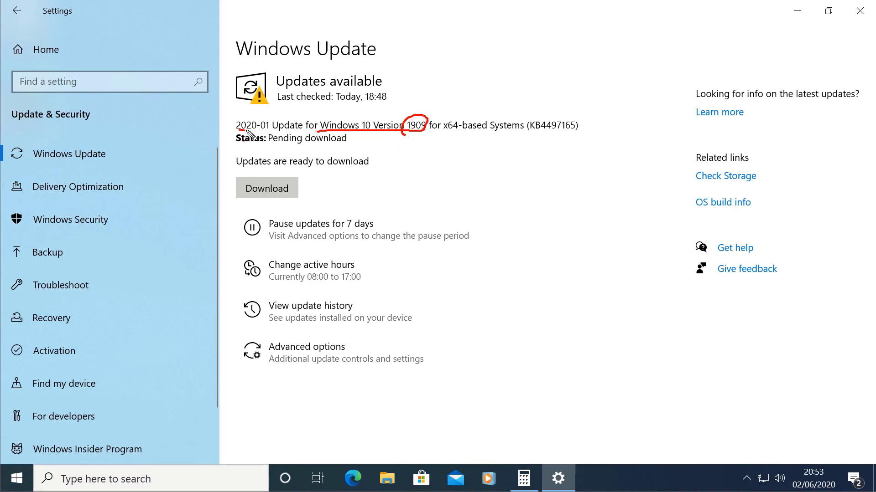
{"action": "mouse_move", "coordinate": [247, 131]}
{"action": "left_mouse_down"}
{"action": "mouse_move", "coordinate": [279, 128]}
{"action": "mouse_move", "coordinate": [230, 120]}
{"action": "mouse_move", "coordinate": [238, 131]}
{"action": "mouse_move", "coordinate": [298, 131]}
{"action": "left_mouse_up"}
{"action": "left_click_drag", "start_coordinate": [427, 132], "coordinate": [449, 131]}
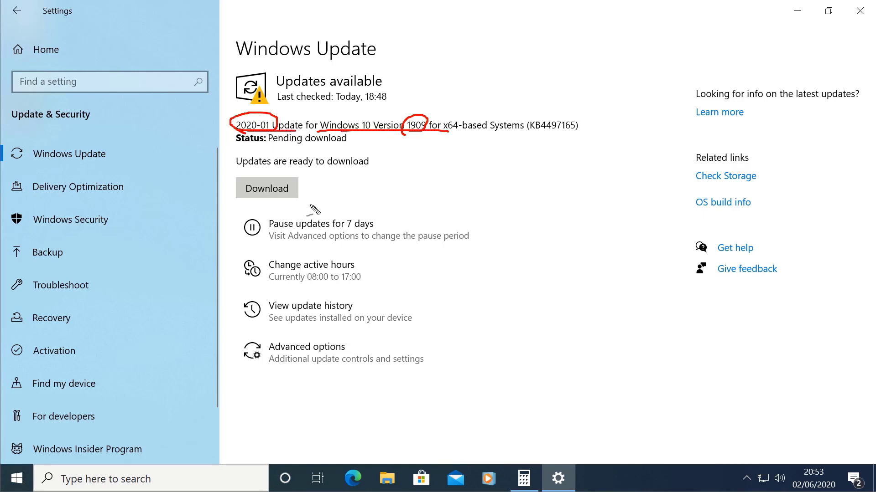
{"action": "mouse_move", "coordinate": [301, 167]}
{"action": "left_mouse_down"}
{"action": "mouse_move", "coordinate": [244, 170]}
{"action": "mouse_move", "coordinate": [253, 231]}
{"action": "mouse_move", "coordinate": [279, 185]}
{"action": "mouse_move", "coordinate": [266, 178]}
{"action": "left_mouse_up"}
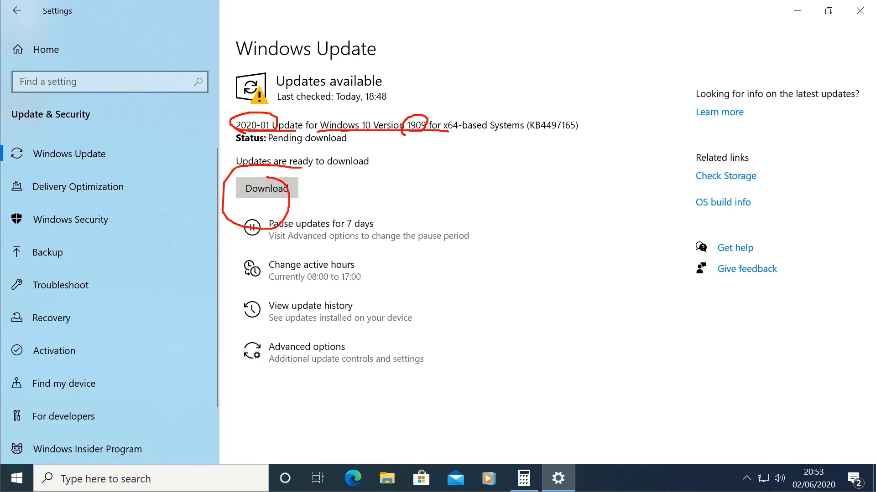
{"action": "key", "text": "Escape"}
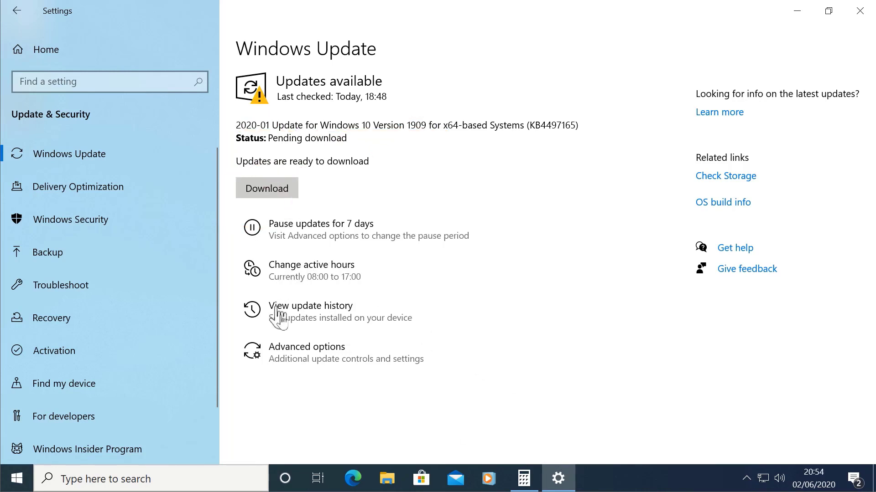
{"action": "left_click", "coordinate": [325, 310]}
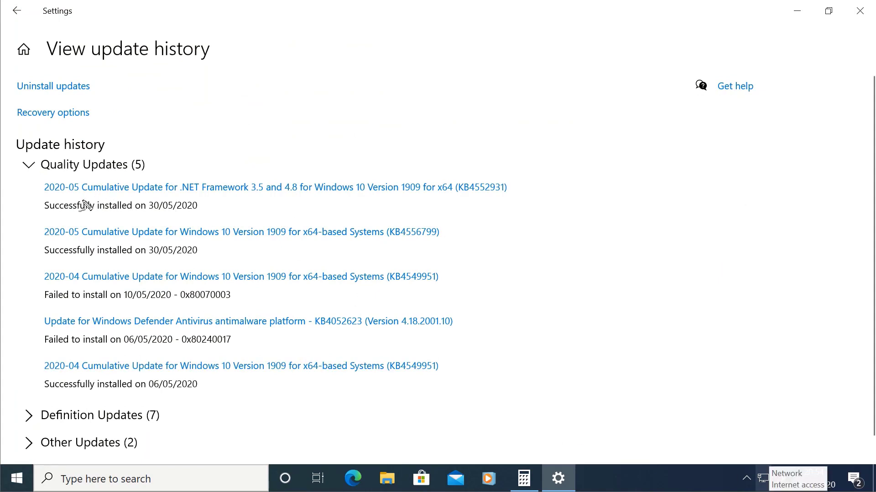
{"action": "mouse_move", "coordinate": [42, 194]}
{"action": "left_mouse_down"}
{"action": "mouse_move", "coordinate": [94, 195]}
{"action": "mouse_move", "coordinate": [76, 179]}
{"action": "mouse_move", "coordinate": [43, 195]}
{"action": "mouse_move", "coordinate": [155, 169]}
{"action": "mouse_move", "coordinate": [91, 152]}
{"action": "mouse_move", "coordinate": [49, 174]}
{"action": "left_mouse_up"}
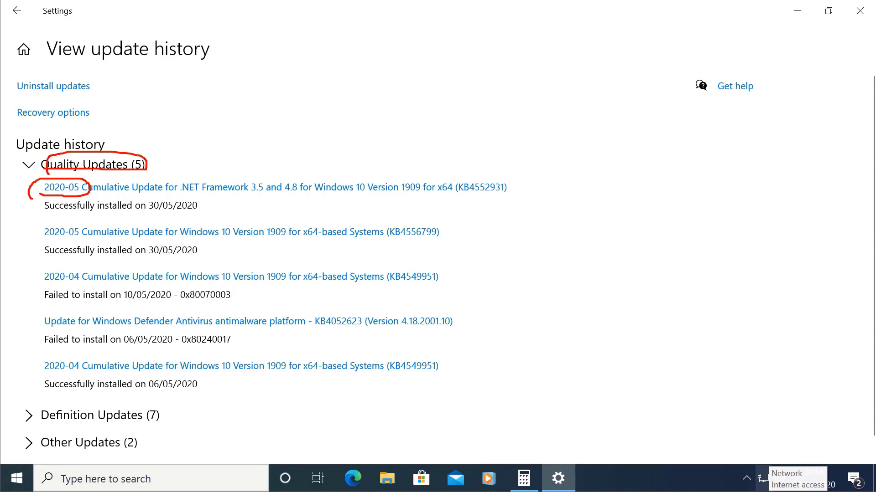
{"action": "key", "text": "Escape"}
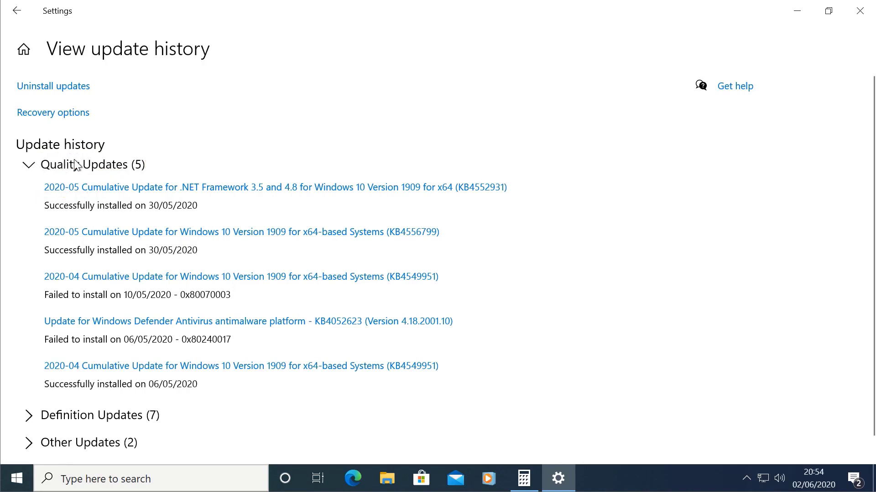
{"action": "left_click", "coordinate": [28, 169]}
{"action": "left_click", "coordinate": [27, 169]}
{"action": "left_click", "coordinate": [26, 166]}
{"action": "left_click", "coordinate": [27, 224]}
{"action": "left_click", "coordinate": [26, 224]}
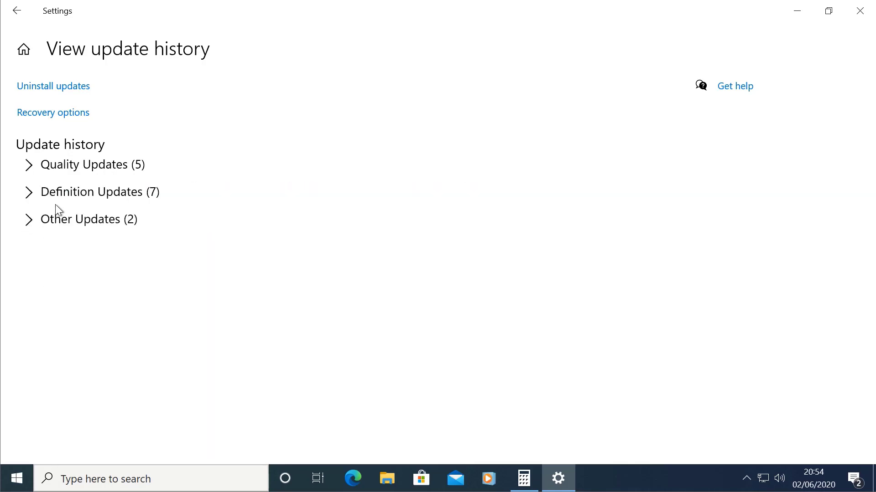
{"action": "left_click", "coordinate": [29, 200]}
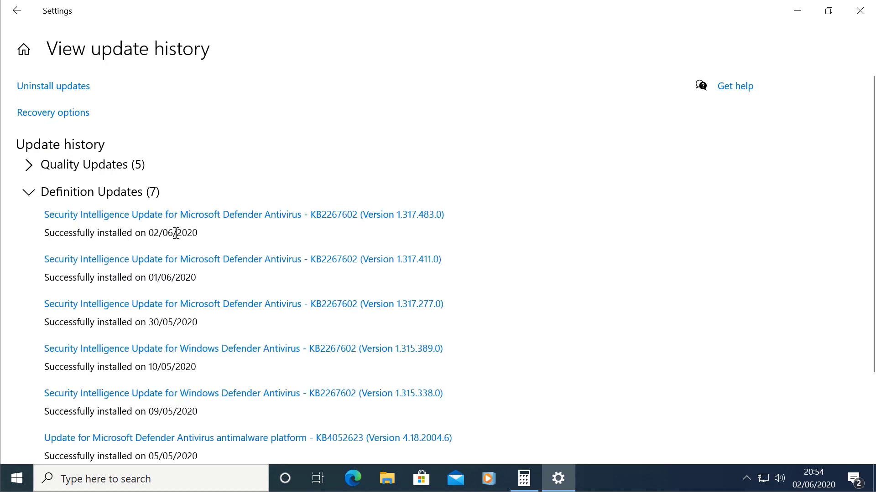
{"action": "scroll", "coordinate": [78, 196], "scroll_direction": "down", "scroll_amount": 3}
{"action": "scroll", "coordinate": [70, 188], "scroll_direction": "up", "scroll_amount": 3}
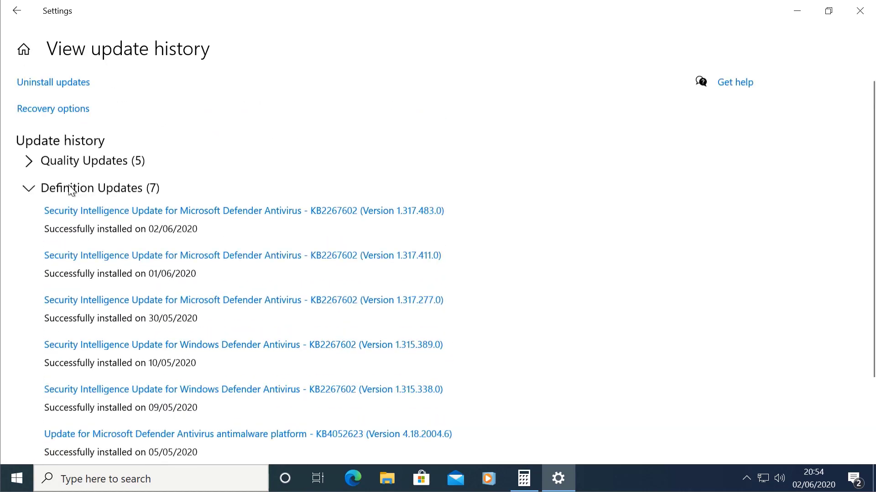
{"action": "left_click", "coordinate": [29, 196]}
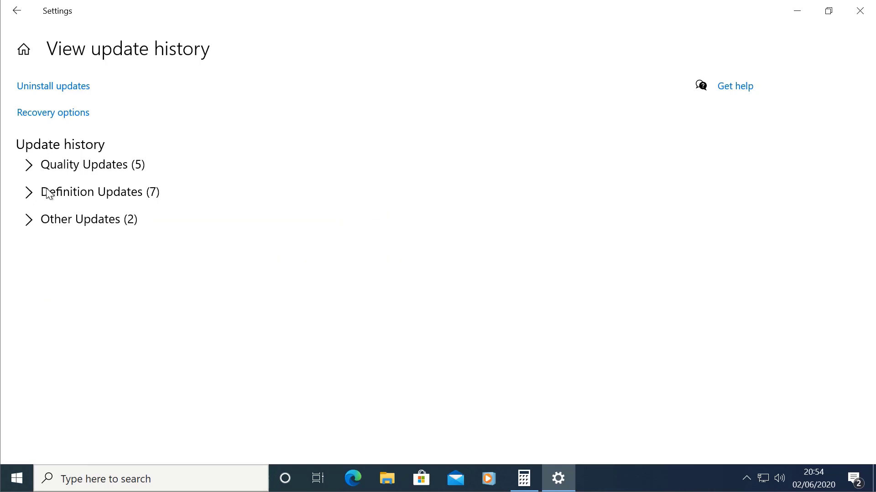
{"action": "left_click", "coordinate": [35, 223]}
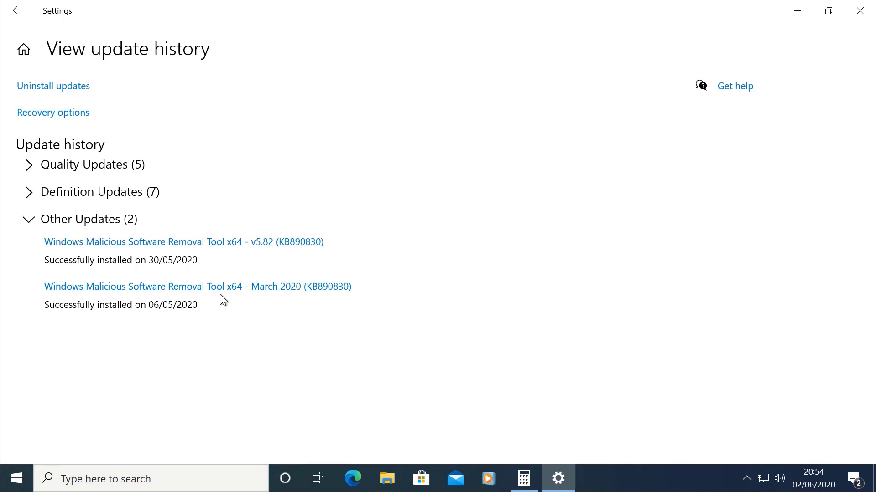
{"action": "left_click", "coordinate": [35, 223]}
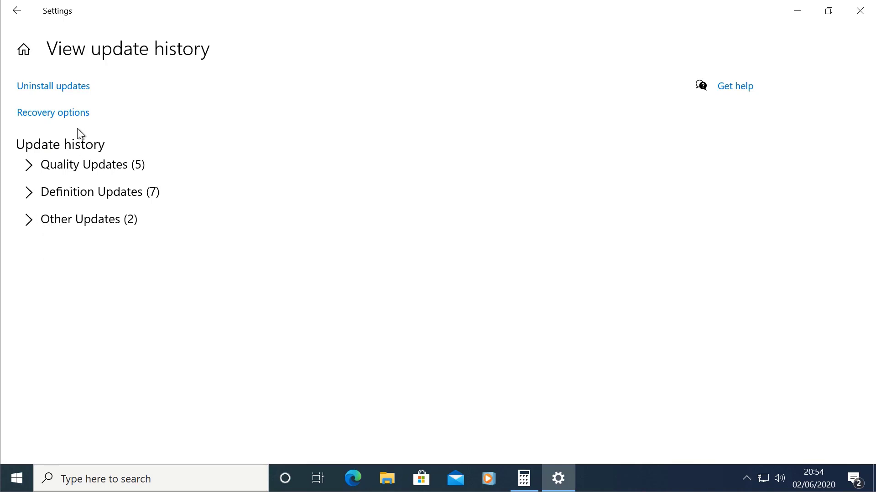
{"action": "left_click", "coordinate": [21, 15]}
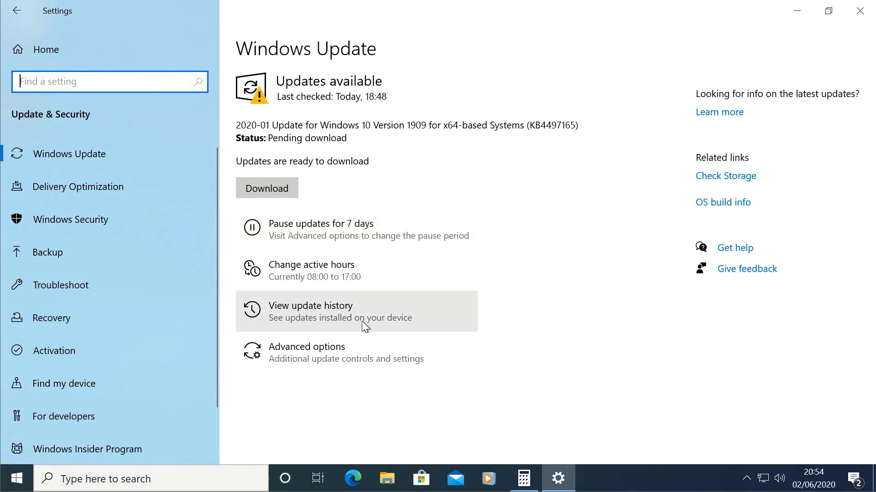
Open Windows Update's Advanced options page with update and notification toggles and pause updates.
{"action": "left_click", "coordinate": [310, 348]}
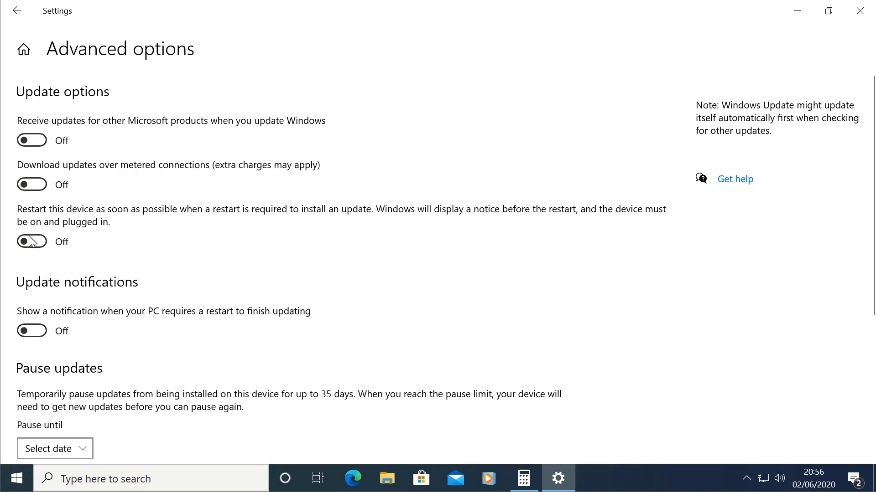
{"action": "scroll", "coordinate": [89, 269], "scroll_direction": "down", "scroll_amount": 4}
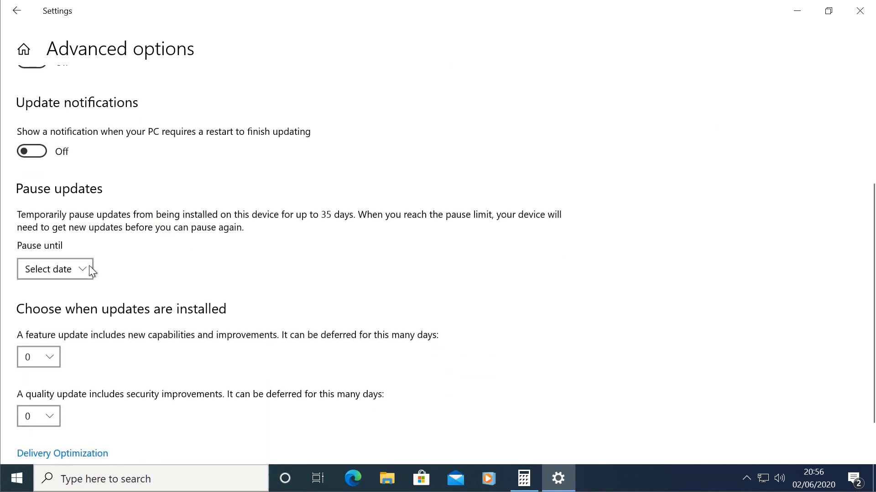
{"action": "scroll", "coordinate": [89, 269], "scroll_direction": "down", "scroll_amount": 1}
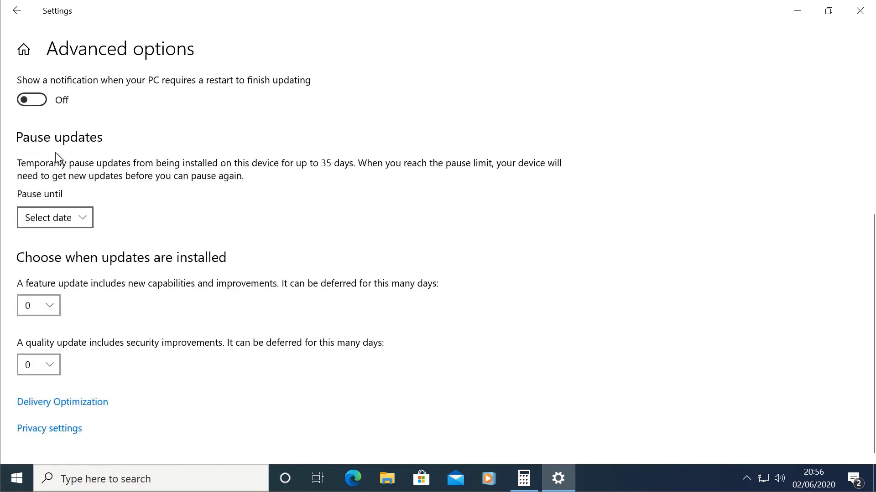
{"action": "left_click", "coordinate": [64, 217]}
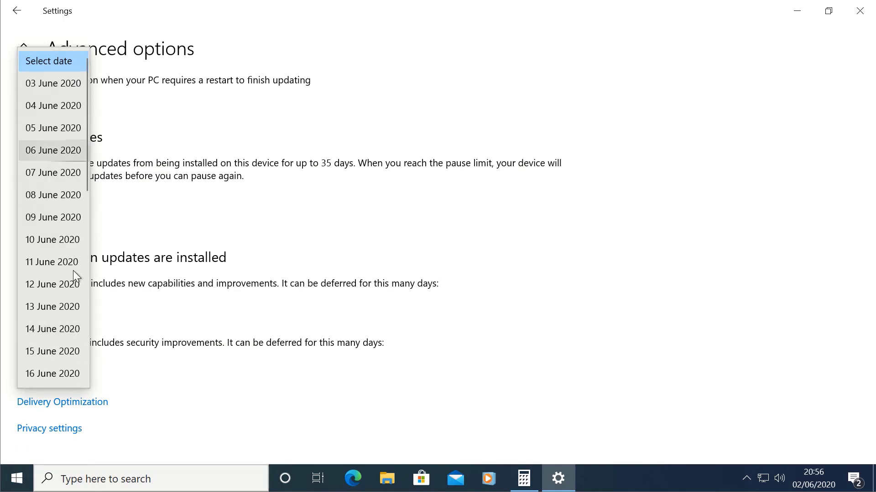
{"action": "left_click", "coordinate": [179, 277]}
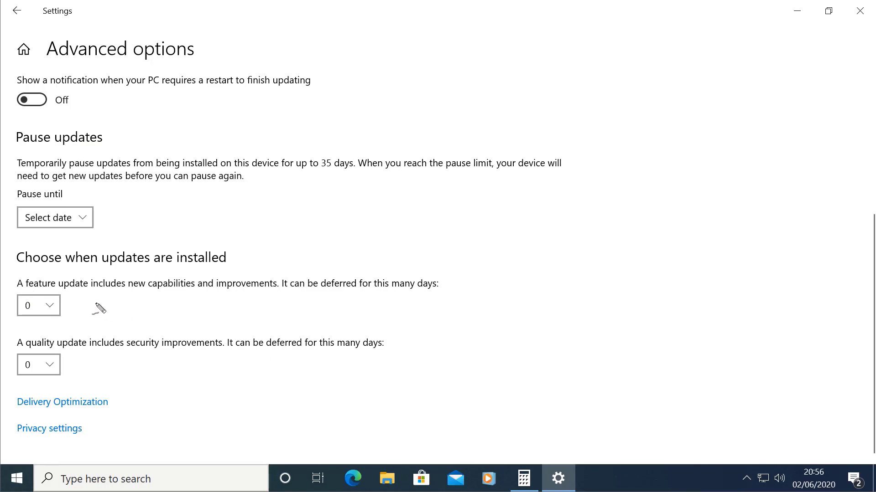
{"action": "mouse_move", "coordinate": [92, 280]}
{"action": "left_mouse_down"}
{"action": "mouse_move", "coordinate": [51, 273]}
{"action": "mouse_move", "coordinate": [55, 298]}
{"action": "mouse_move", "coordinate": [94, 288]}
{"action": "mouse_move", "coordinate": [97, 273]}
{"action": "left_mouse_up"}
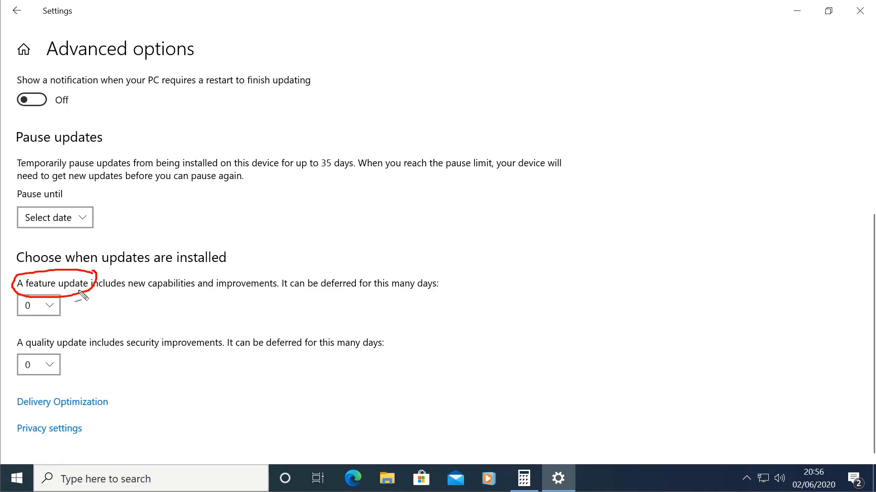
{"action": "mouse_move", "coordinate": [93, 334]}
{"action": "left_mouse_down"}
{"action": "mouse_move", "coordinate": [41, 335]}
{"action": "mouse_move", "coordinate": [27, 367]}
{"action": "mouse_move", "coordinate": [98, 345]}
{"action": "left_mouse_up"}
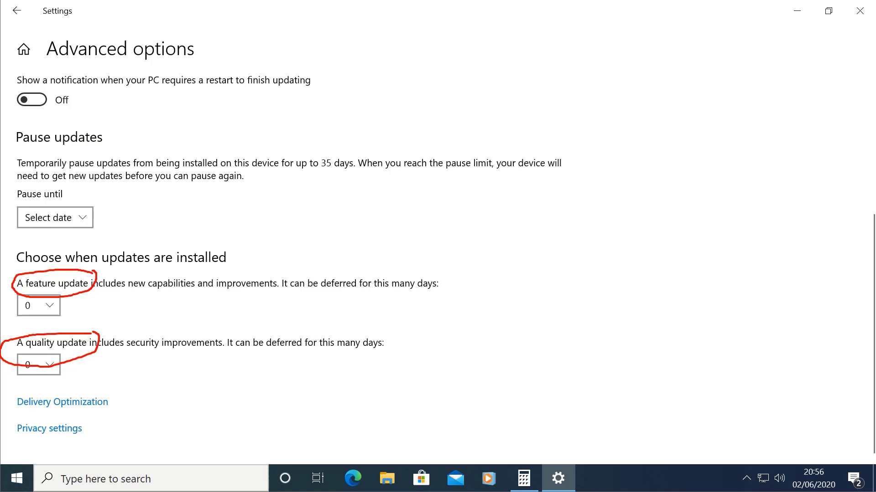
Check the feature-update deferral days dropdown, leaving it at 0 days.
{"action": "key", "text": "Escape"}
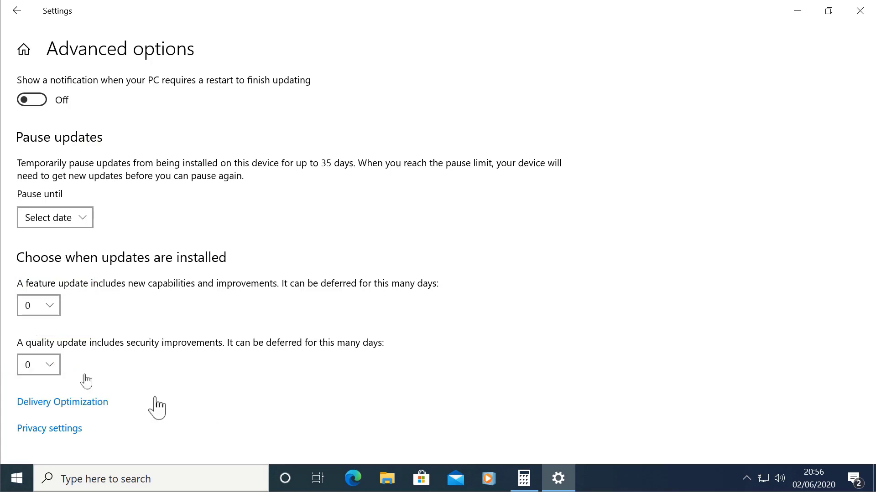
{"action": "left_click", "coordinate": [45, 308]}
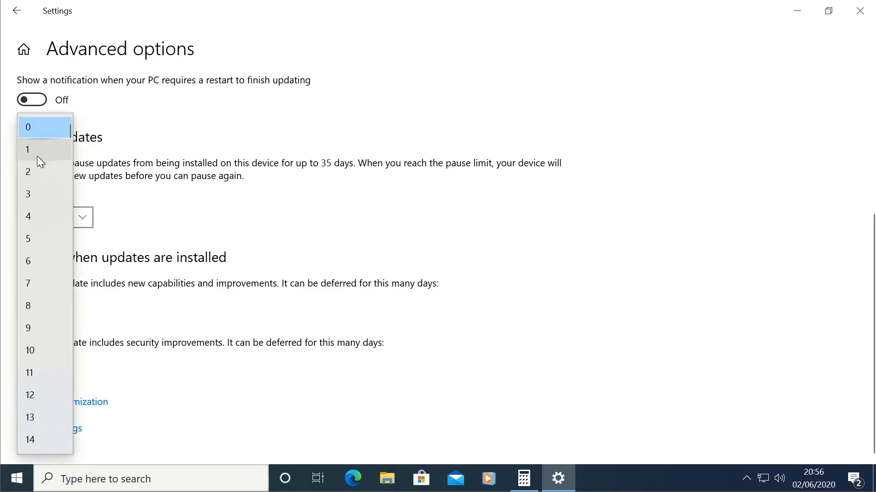
{"action": "left_click", "coordinate": [148, 349]}
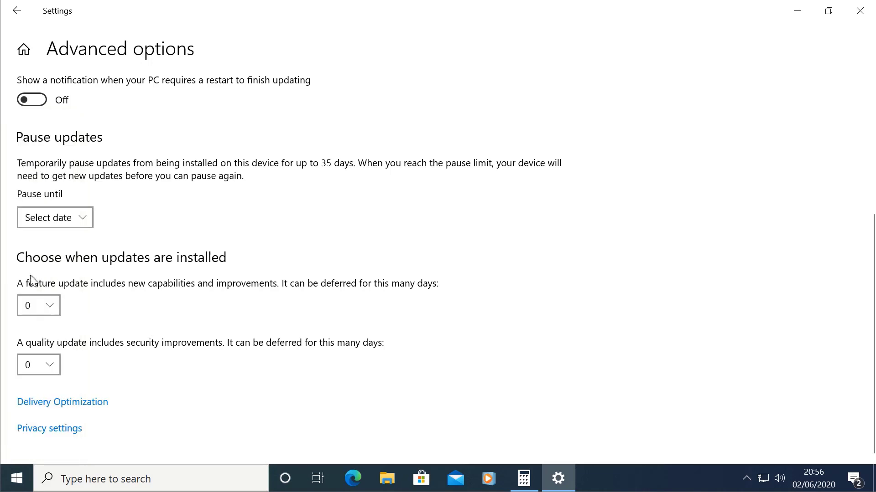
{"action": "left_click", "coordinate": [43, 308]}
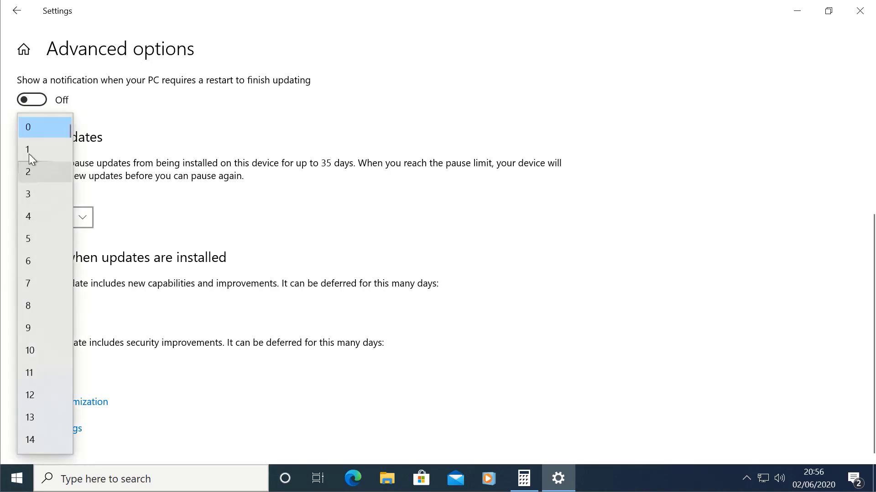
{"action": "left_click", "coordinate": [128, 292]}
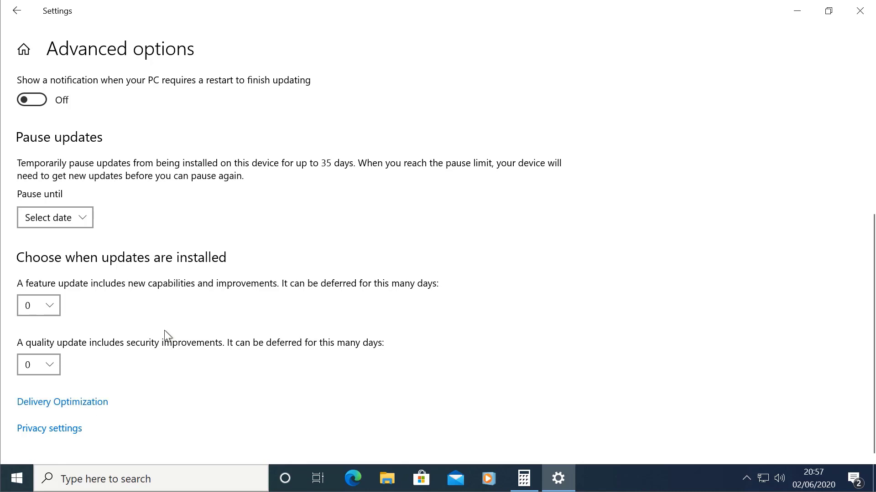
Go to Delivery Optimization, mark the local-network download option, and open its advanced bandwidth options.
{"action": "left_click", "coordinate": [75, 404]}
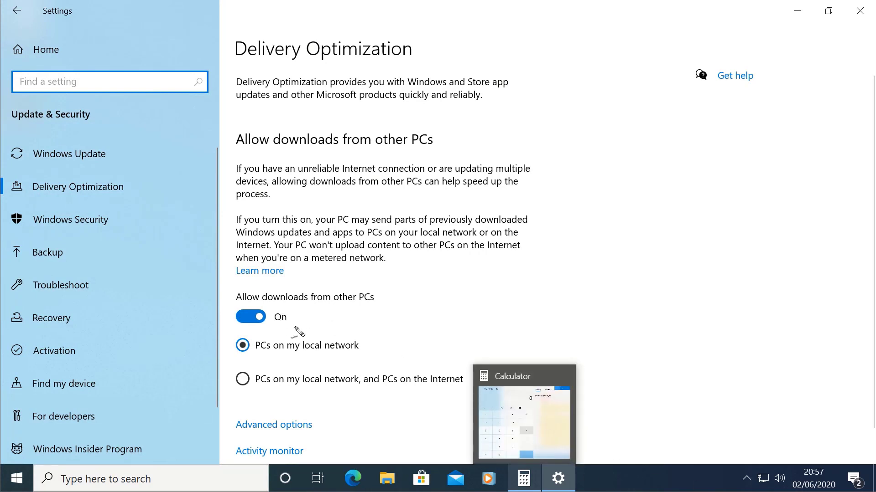
{"action": "mouse_move", "coordinate": [295, 328]}
{"action": "left_mouse_down"}
{"action": "mouse_move", "coordinate": [219, 344]}
{"action": "mouse_move", "coordinate": [397, 366]}
{"action": "mouse_move", "coordinate": [303, 343]}
{"action": "left_mouse_up"}
{"action": "mouse_move", "coordinate": [268, 294]}
{"action": "left_mouse_down"}
{"action": "mouse_move", "coordinate": [252, 299]}
{"action": "mouse_move", "coordinate": [287, 311]}
{"action": "mouse_move", "coordinate": [243, 304]}
{"action": "left_mouse_up"}
{"action": "left_click", "coordinate": [274, 425]}
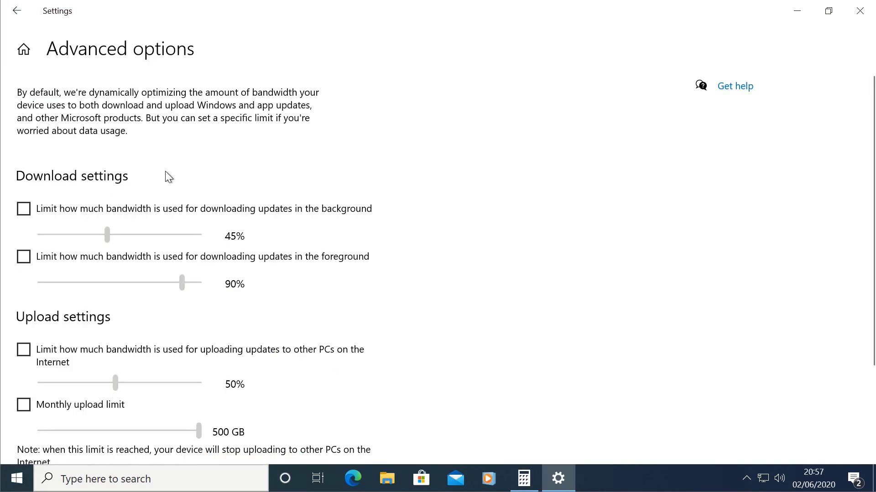
Review the bandwidth limits, then return to Windows Update and start the KB4497165 download.
{"action": "scroll", "coordinate": [165, 171], "scroll_direction": "down", "scroll_amount": 3}
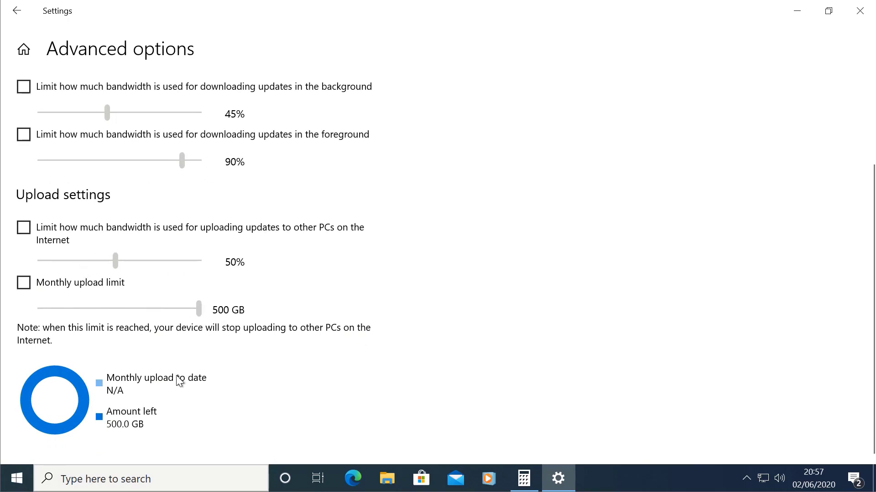
{"action": "scroll", "coordinate": [200, 221], "scroll_direction": "up", "scroll_amount": 3}
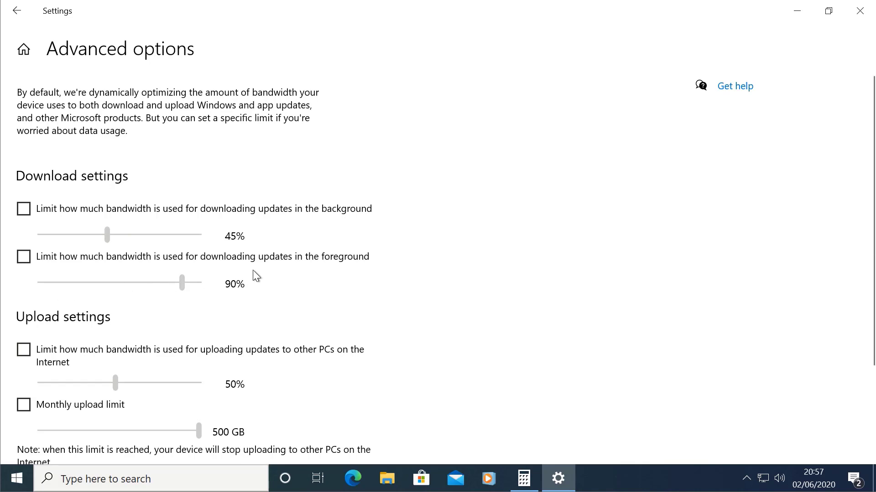
{"action": "scroll", "coordinate": [84, 97], "scroll_direction": "down", "scroll_amount": 2}
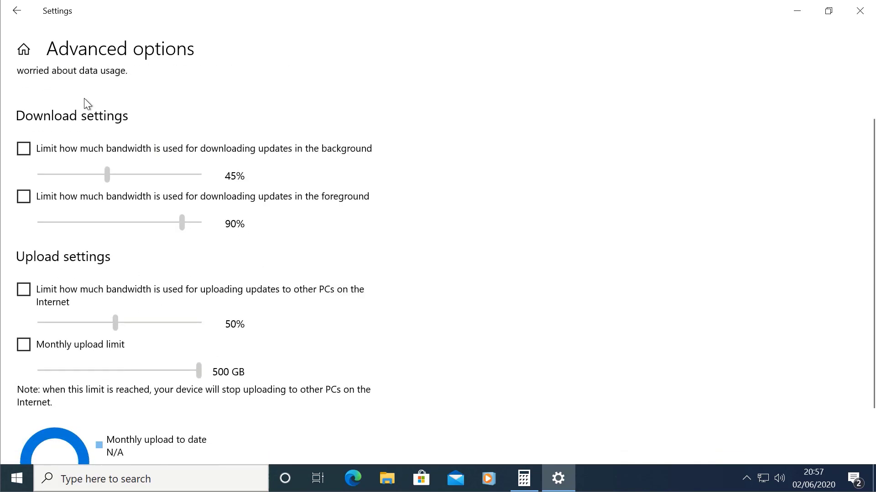
{"action": "key", "text": "alt+Left"}
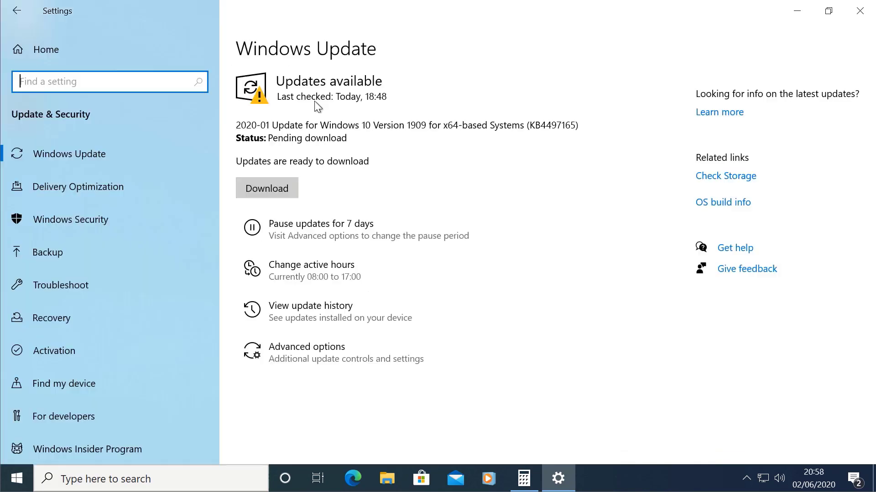
{"action": "left_click", "coordinate": [269, 188]}
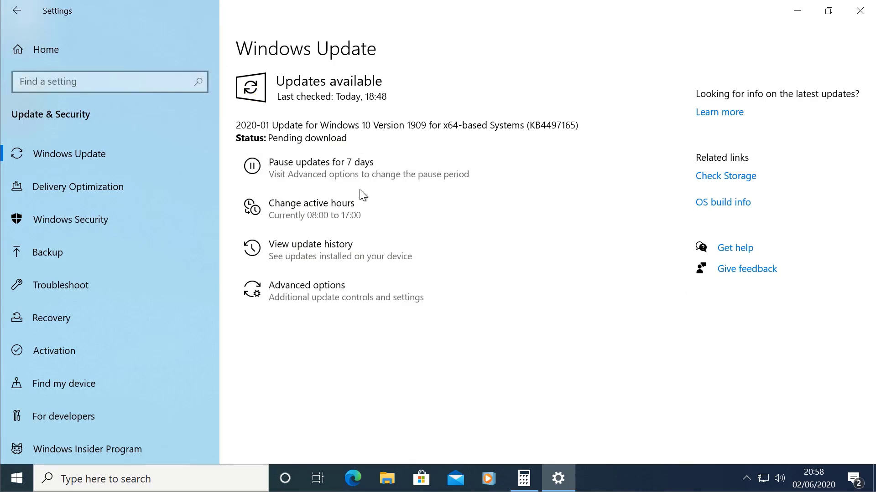